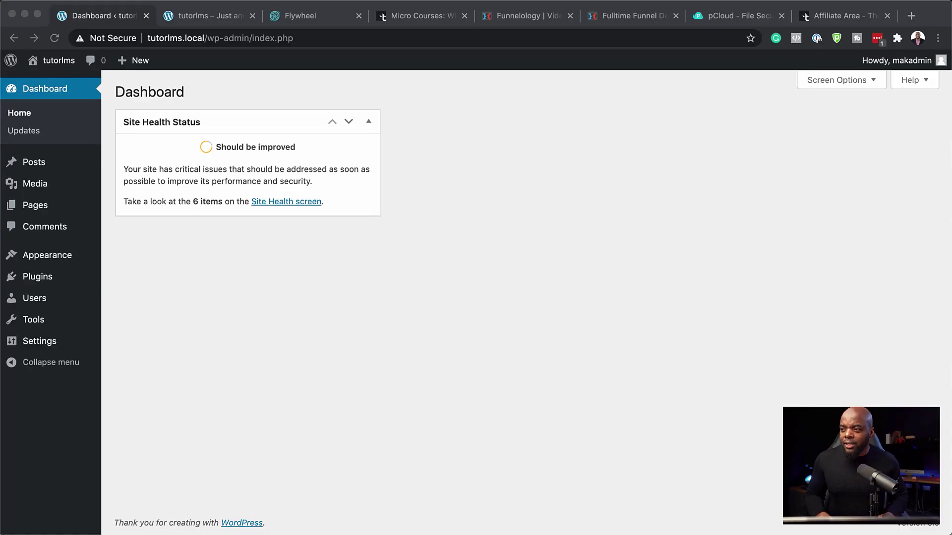
Step: Search the plugin directory for 'tutor lms', then install and activate Tutor LMS
mouse_move(55, 276)
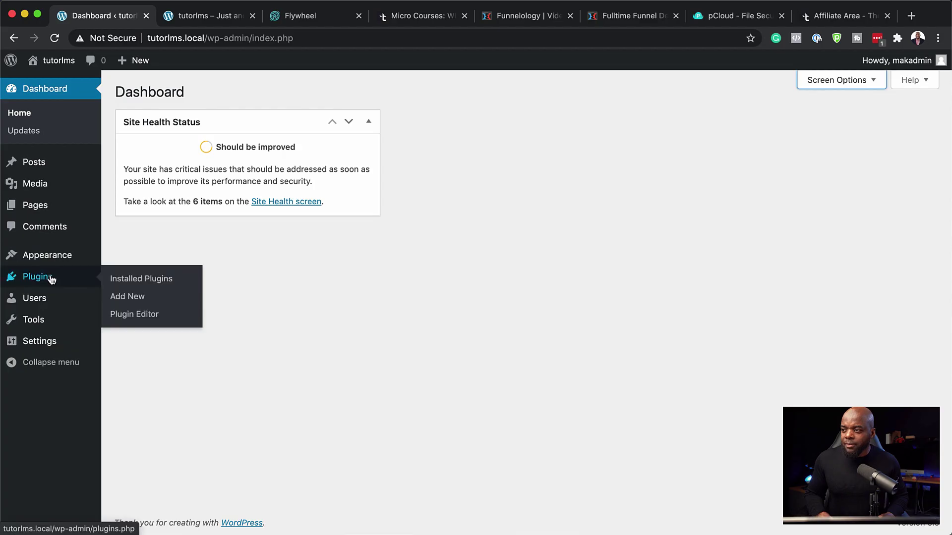
left_click(141, 298)
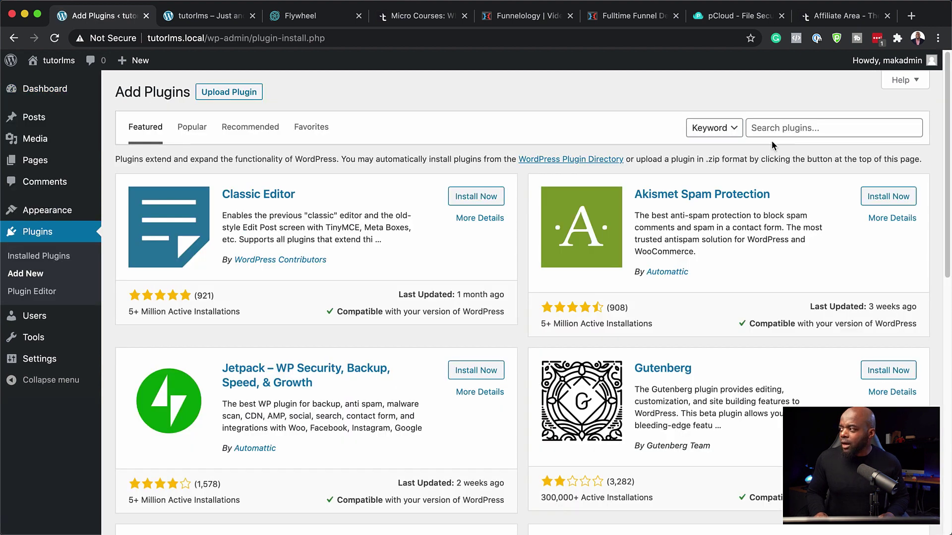
left_click(773, 128)
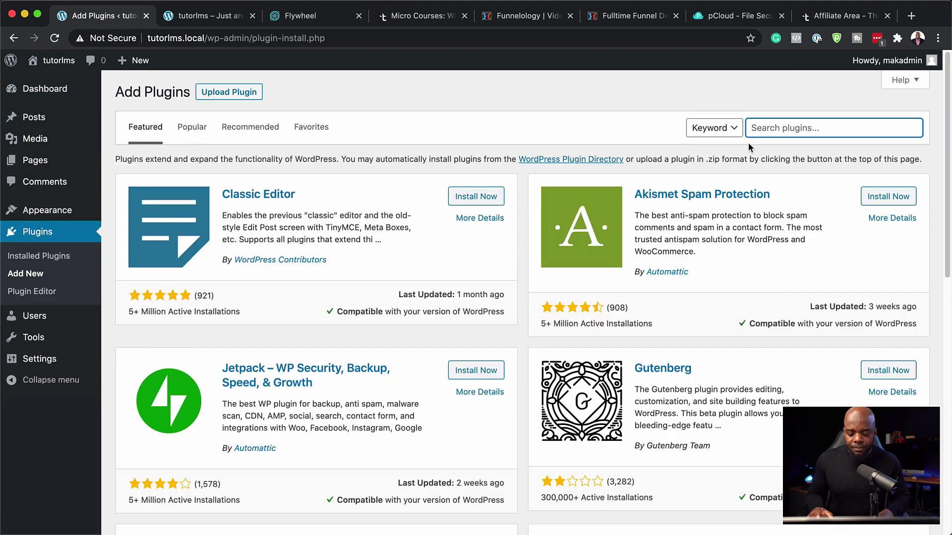
type("tutor lms")
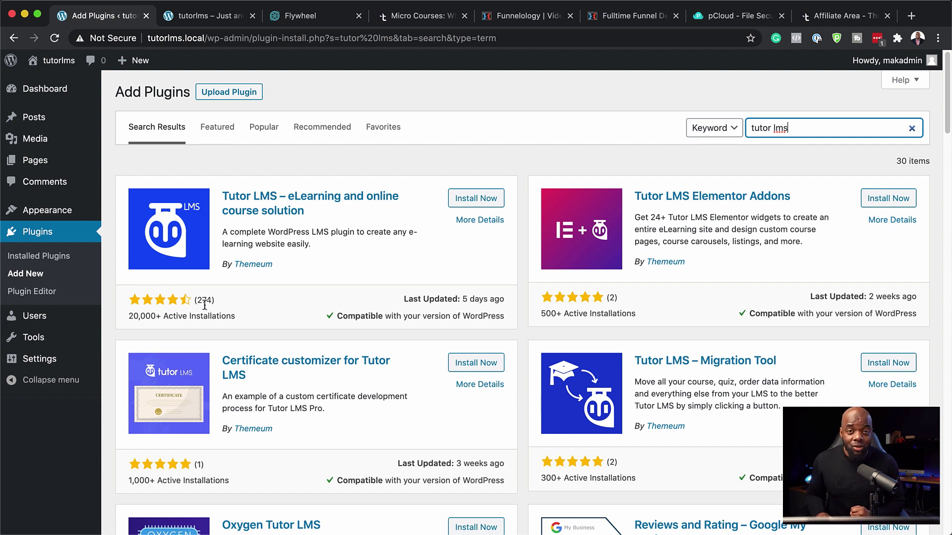
left_click(480, 201)
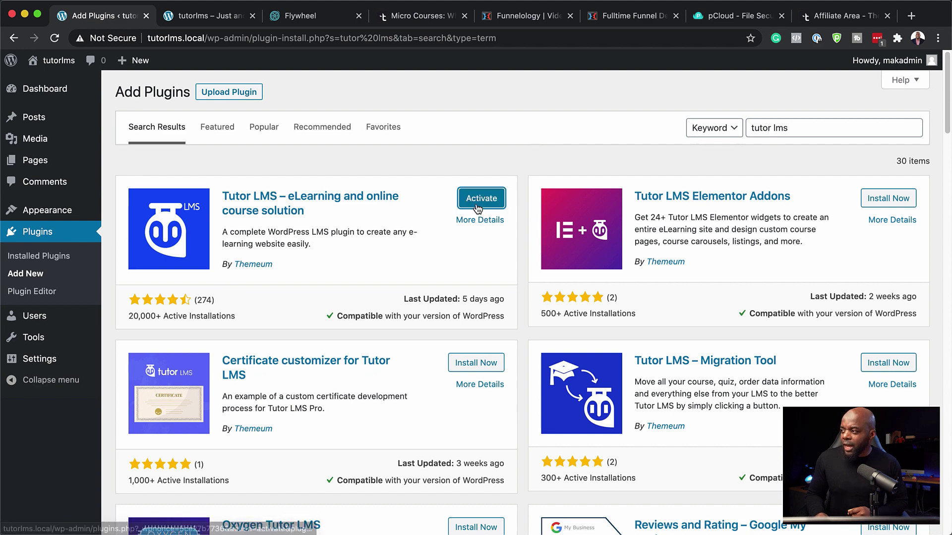
left_click(479, 201)
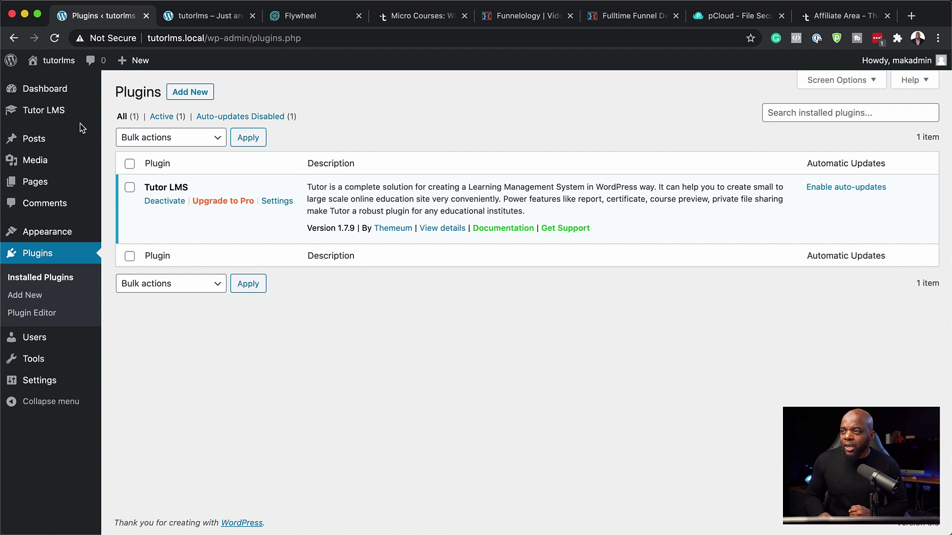
Step: Open Tutor LMS Settings from the sidebar submenu, landing on the General tab
mouse_move(42, 115)
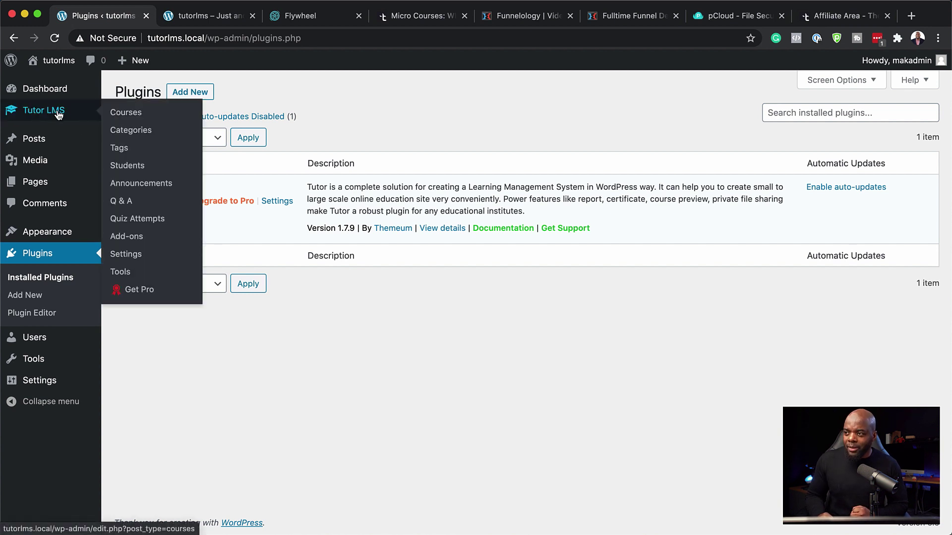
left_click(137, 258)
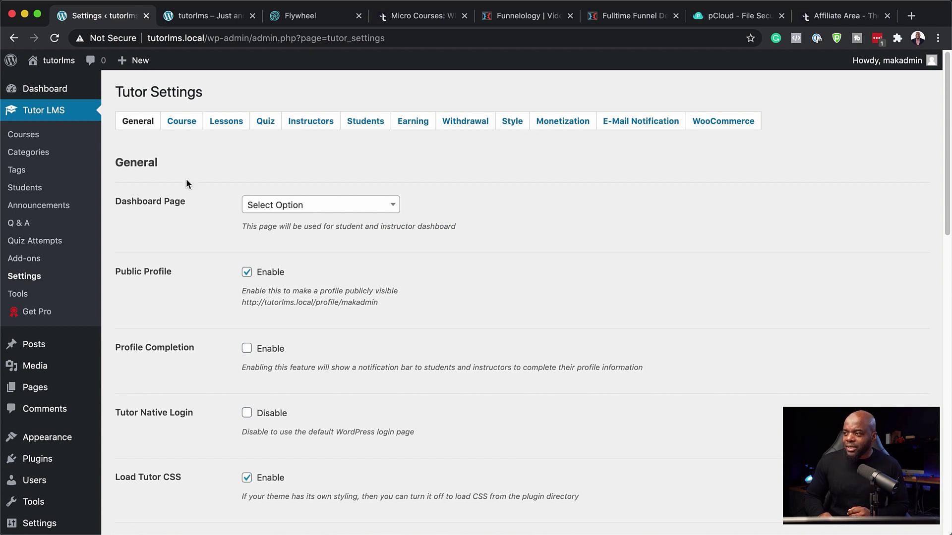
scroll(202, 277, "down", 1)
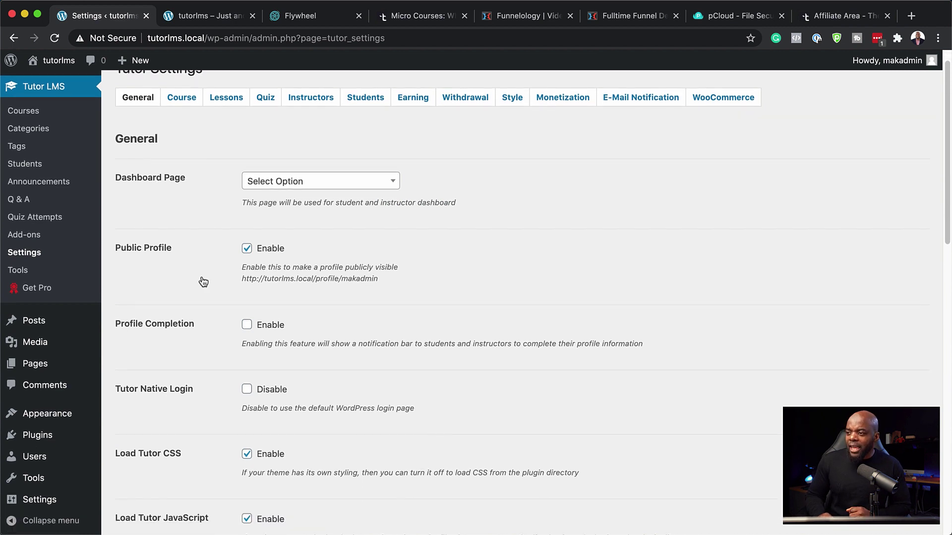
scroll(202, 279, "down", 3)
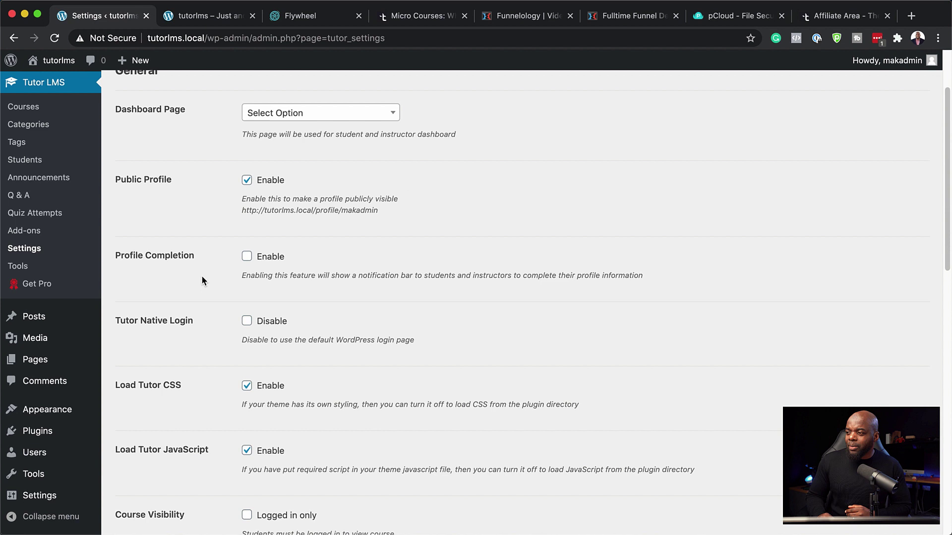
scroll(202, 278, "down", 2)
scroll(386, 318, "down", 2)
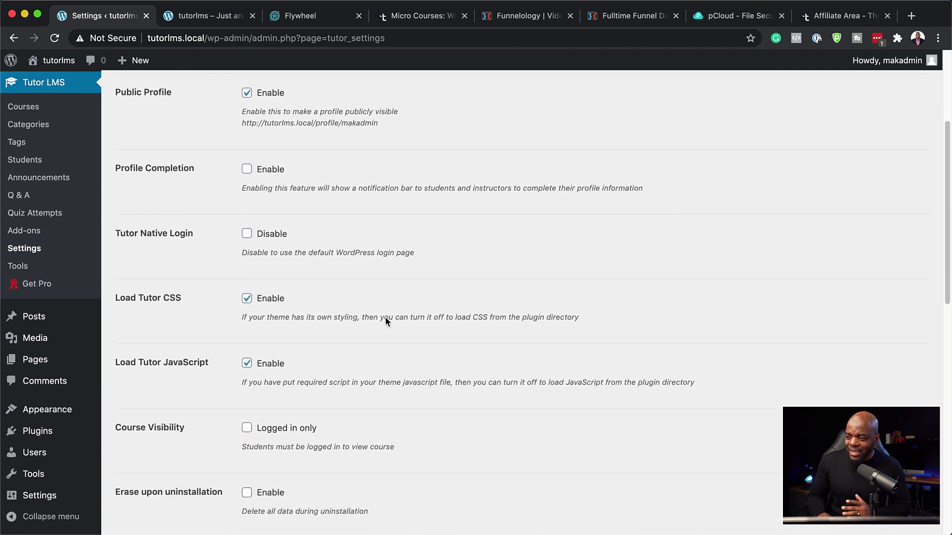
scroll(386, 317, "down", 8)
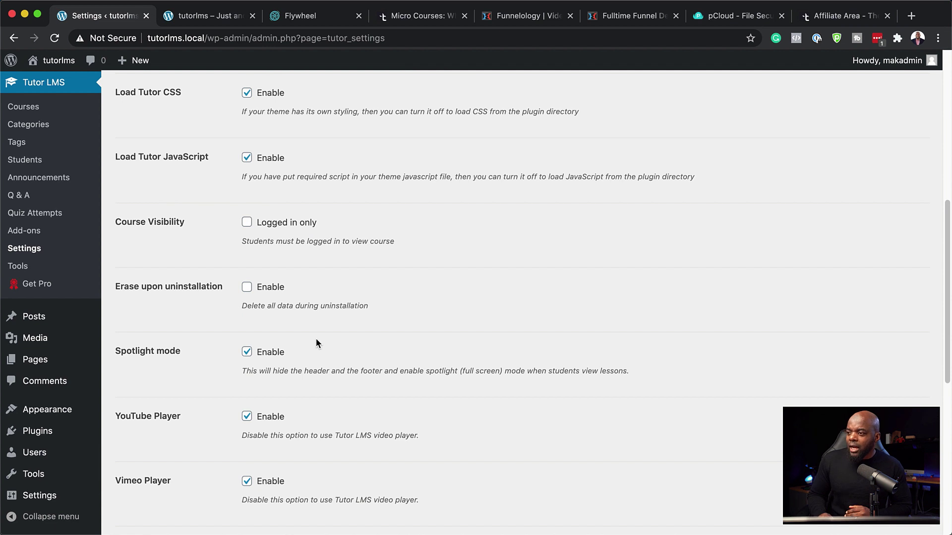
scroll(316, 338, "down", 2)
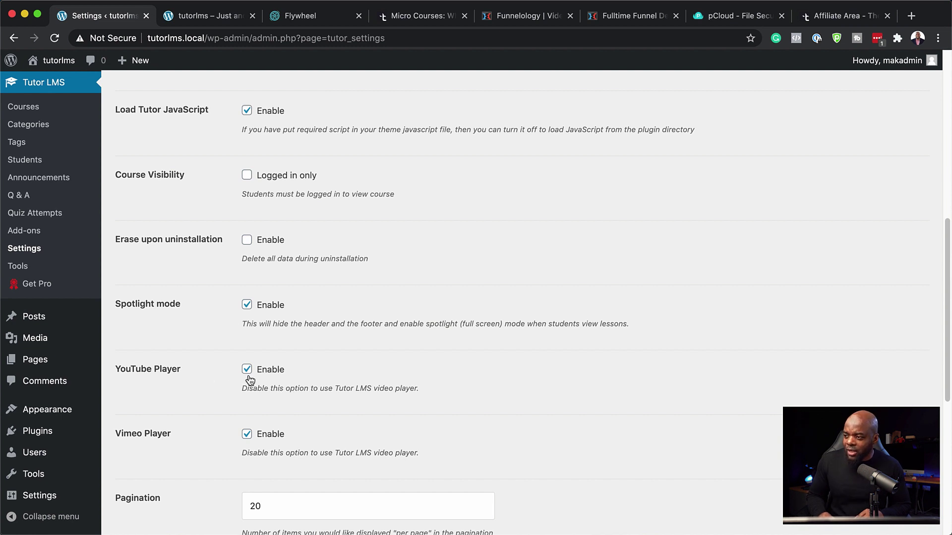
scroll(274, 382, "down", 1)
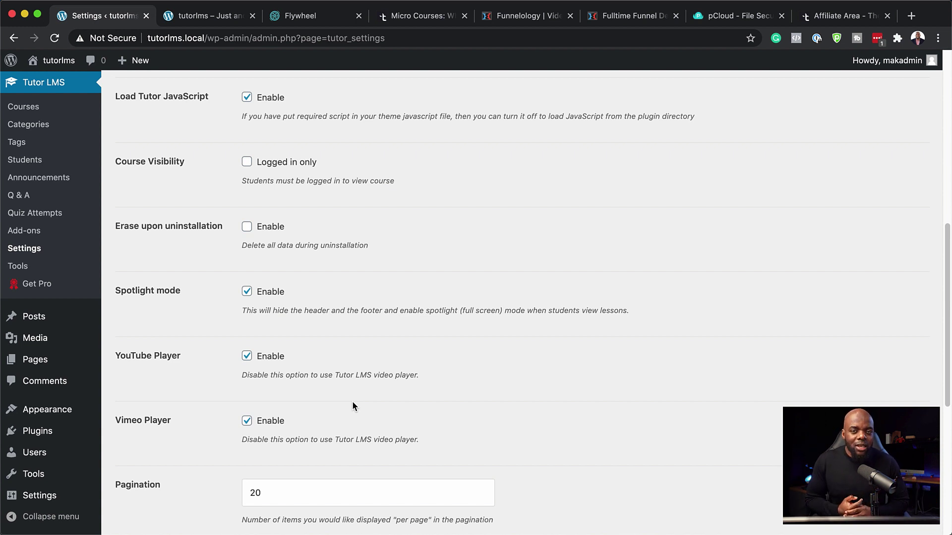
scroll(363, 282, "down", 7)
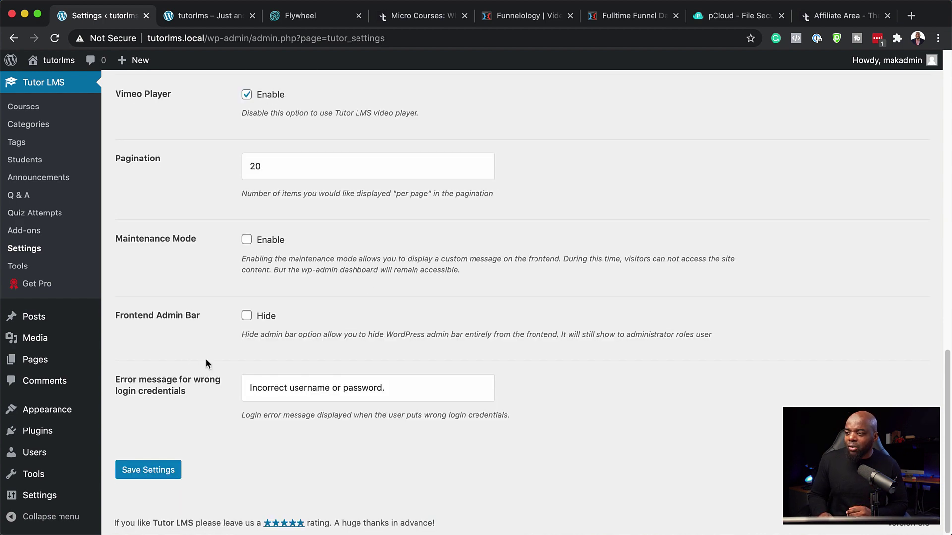
scroll(305, 385, "up", 15)
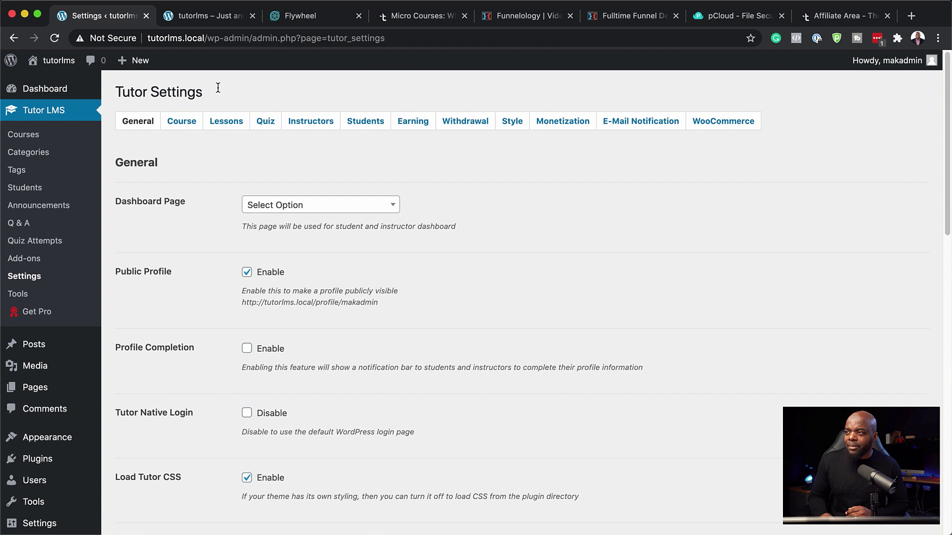
Step: On the Course tab, enable Gutenberg for course descriptions and set Courses as the archive page
left_click(176, 122)
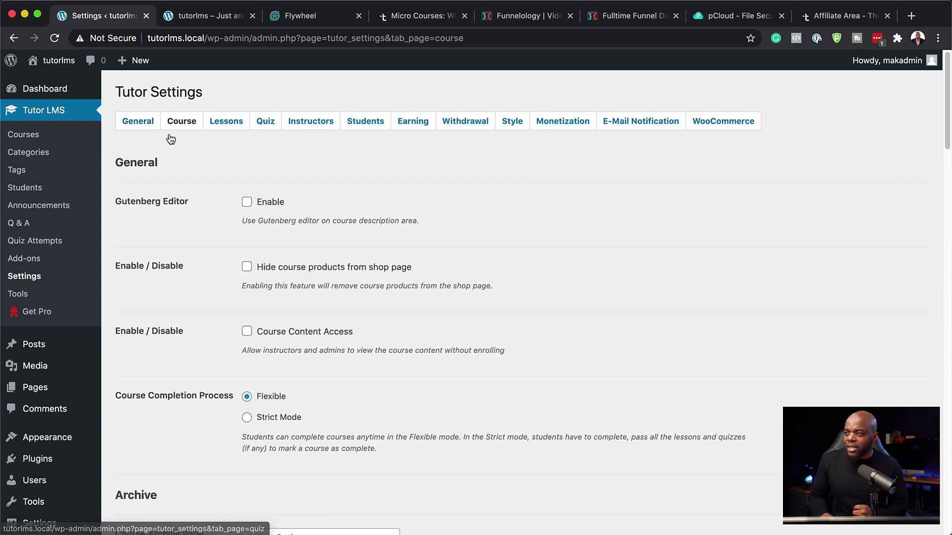
left_click(246, 204)
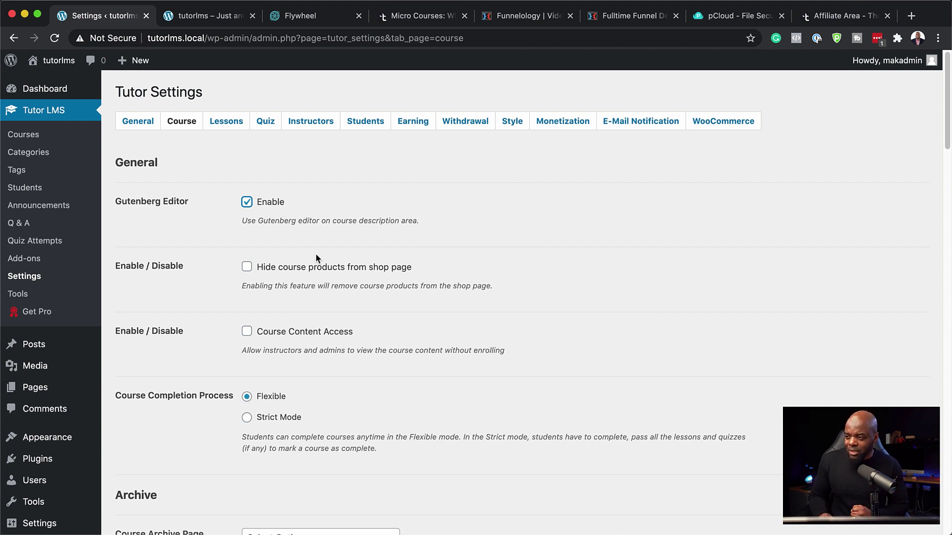
scroll(350, 322, "down", 3)
scroll(351, 321, "down", 3)
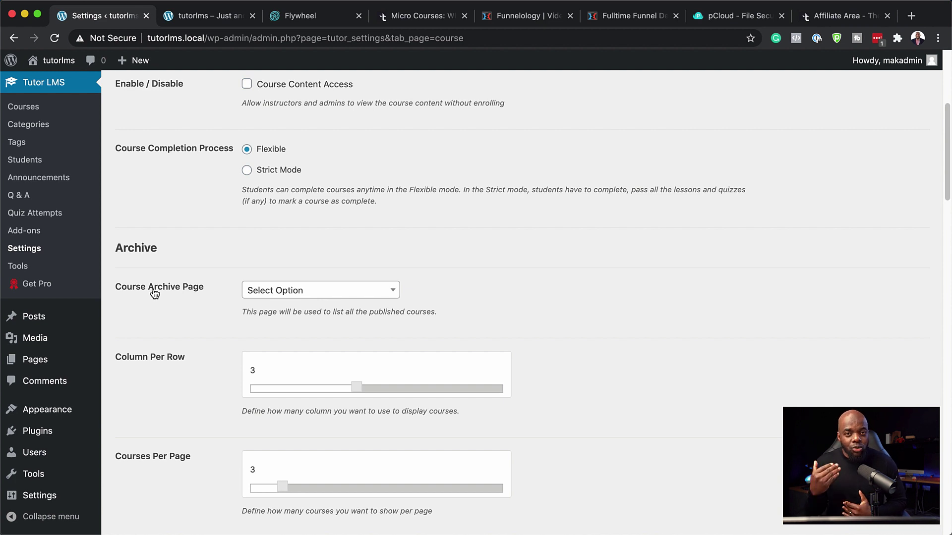
left_click(296, 292)
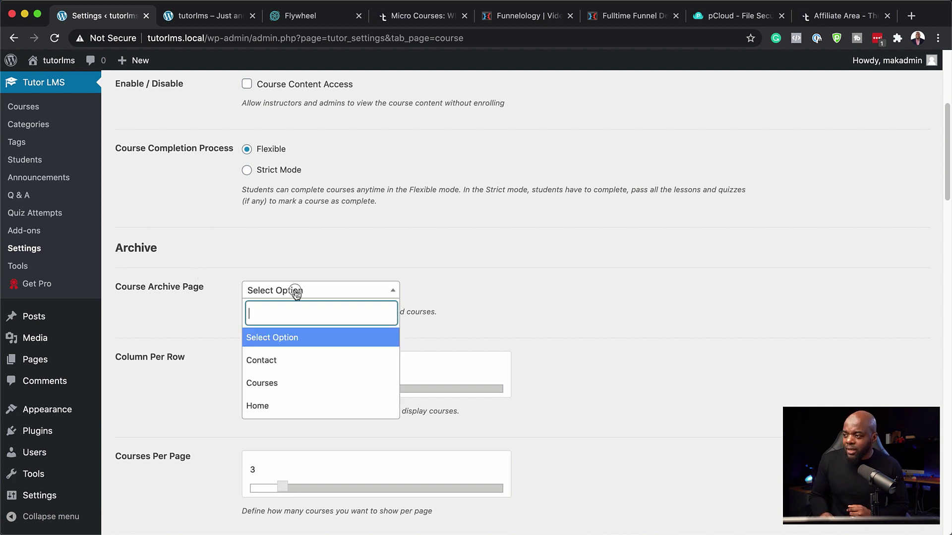
left_click(276, 383)
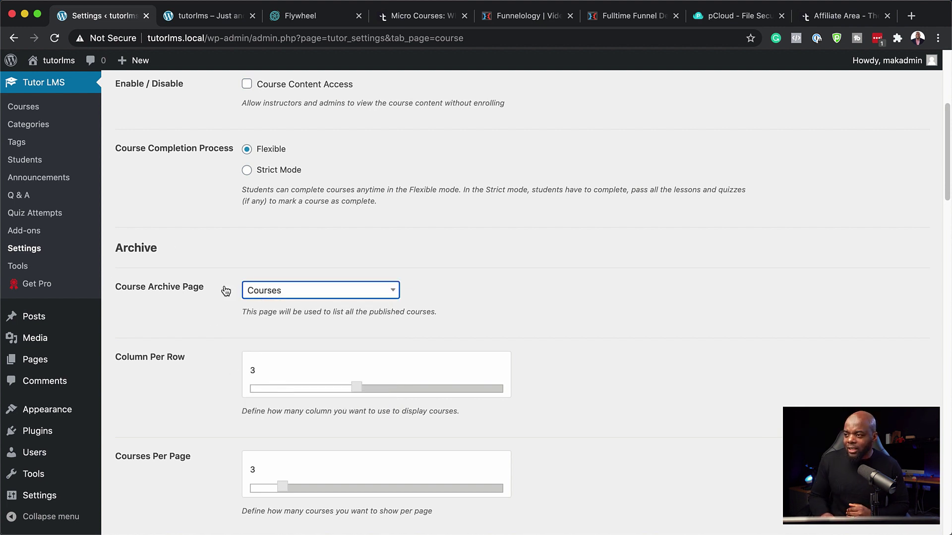
Step: Tick the Course Filter checkbox, then untick it to leave filtering off
scroll(168, 275, "down", 3)
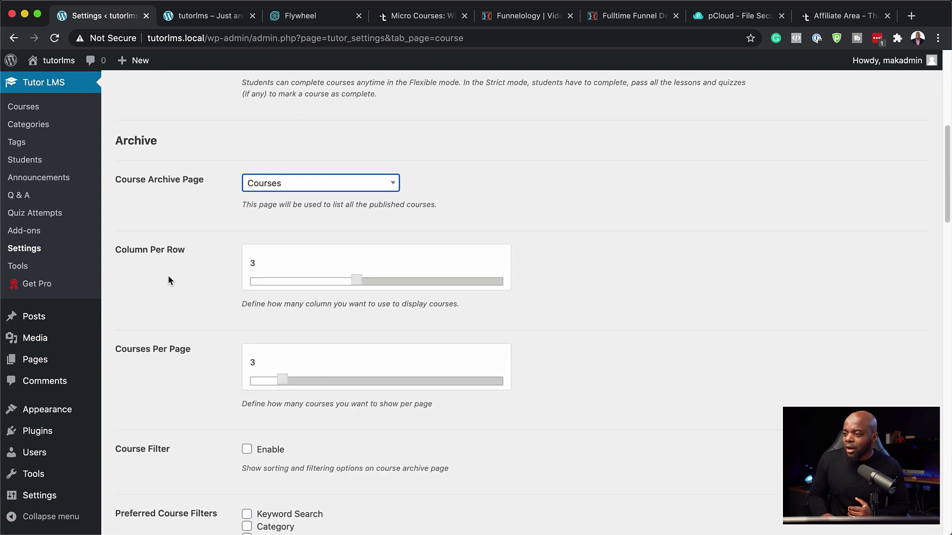
scroll(169, 276, "down", 5)
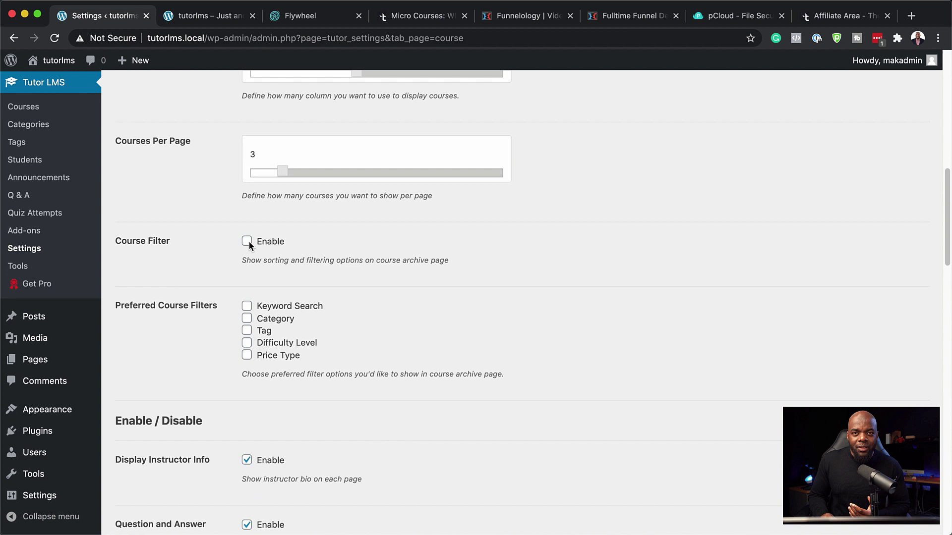
left_click(248, 243)
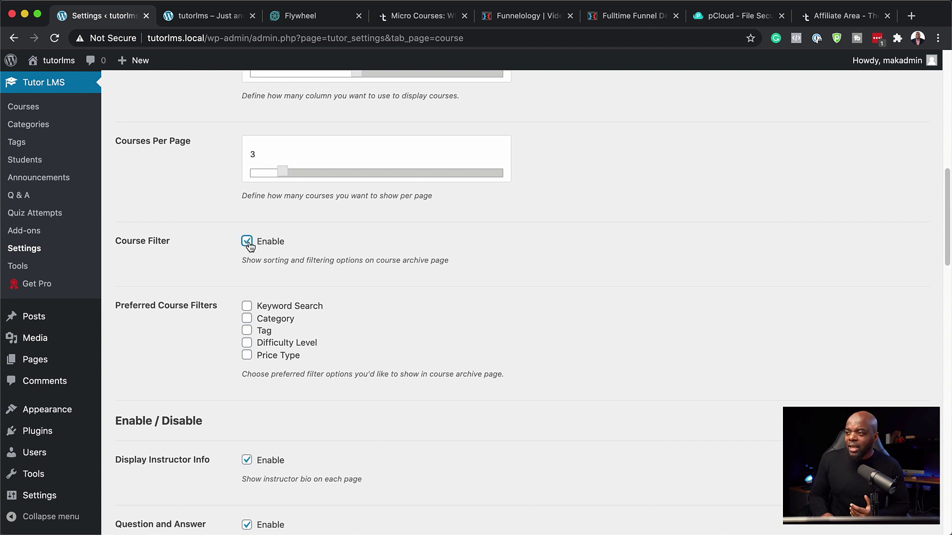
left_click(248, 243)
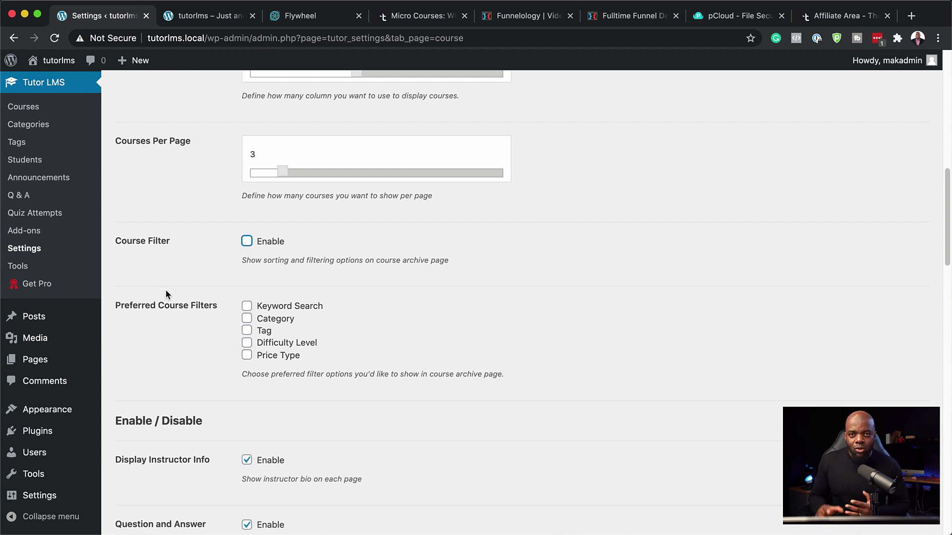
Step: Set Default Video Source to Youtube and save the Tutor course settings
scroll(185, 311, "down", 6)
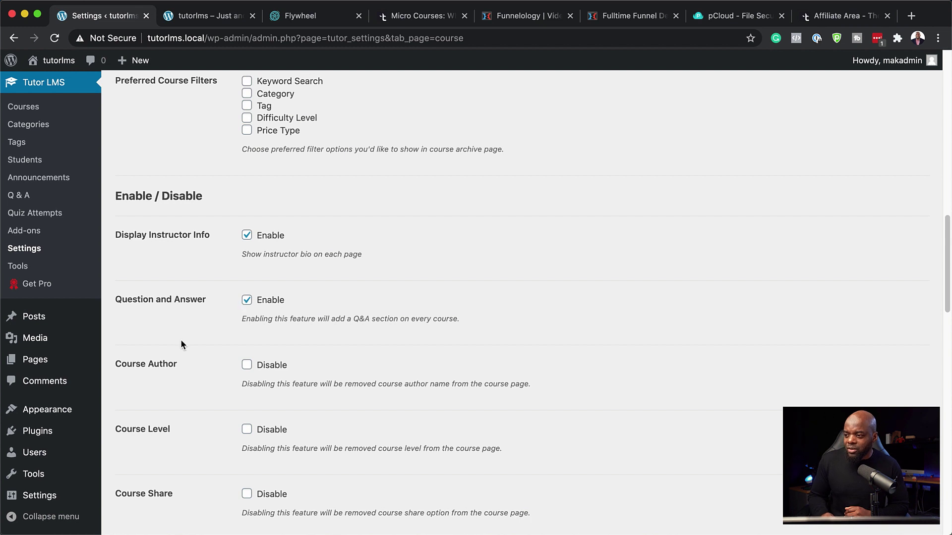
scroll(212, 366, "down", 5)
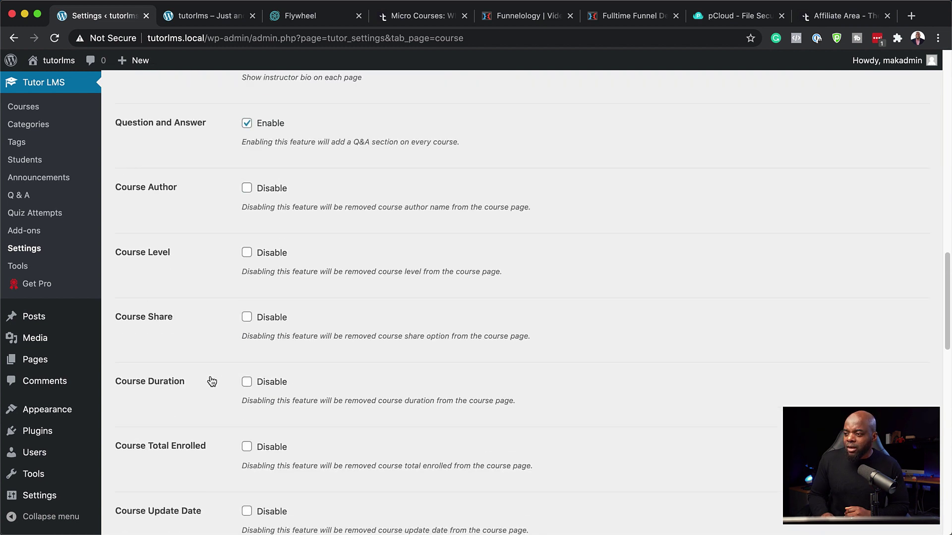
scroll(256, 421, "down", 2)
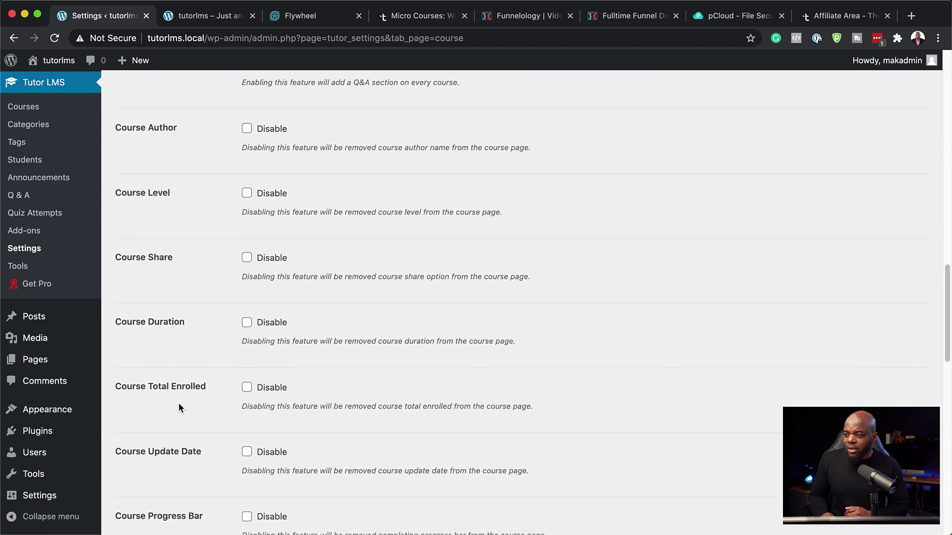
scroll(213, 392, "down", 10)
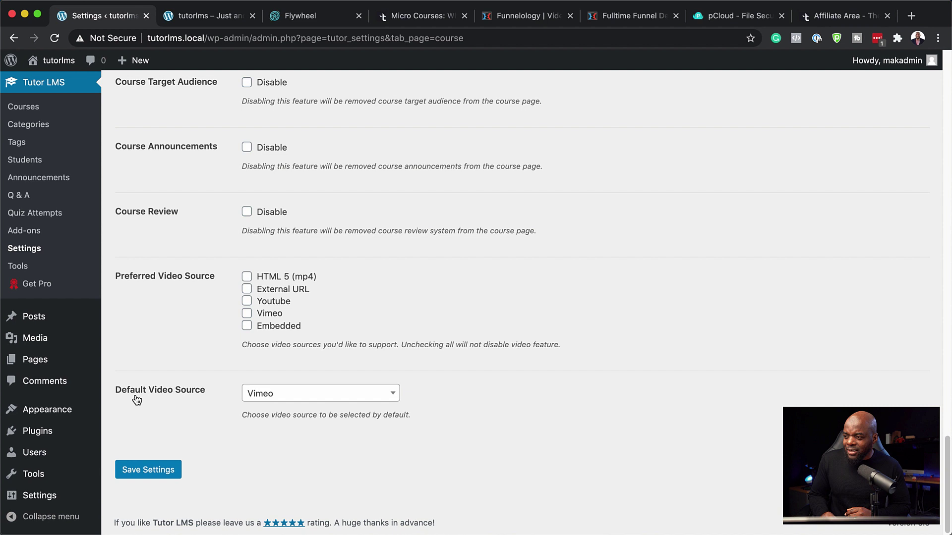
left_click(276, 395)
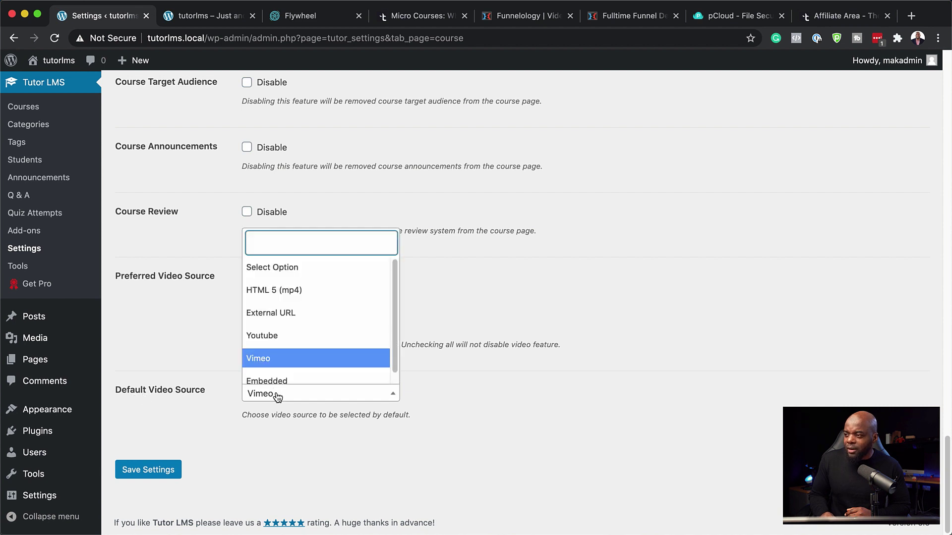
left_click(293, 337)
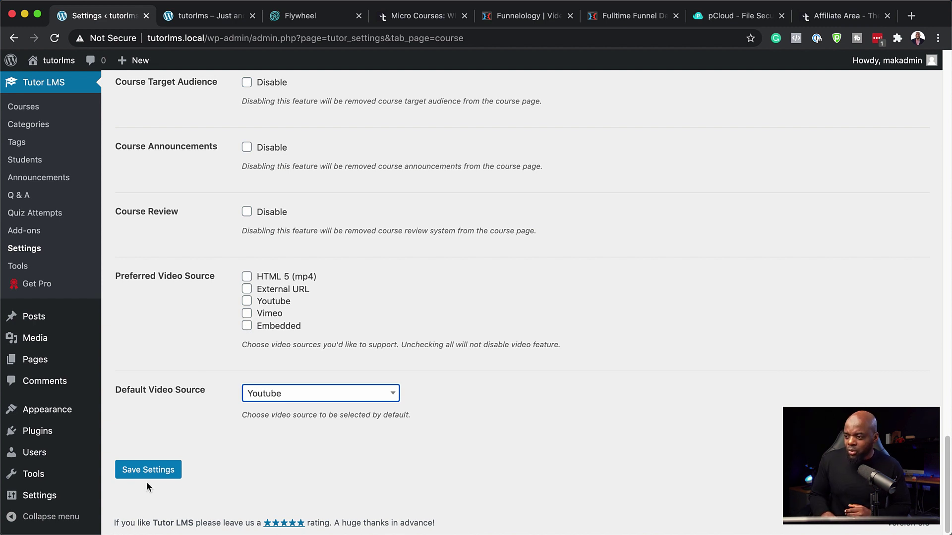
left_click(156, 471)
Step: Review the Lessons tab, then move to the Quiz tab of Tutor Settings
left_click(217, 125)
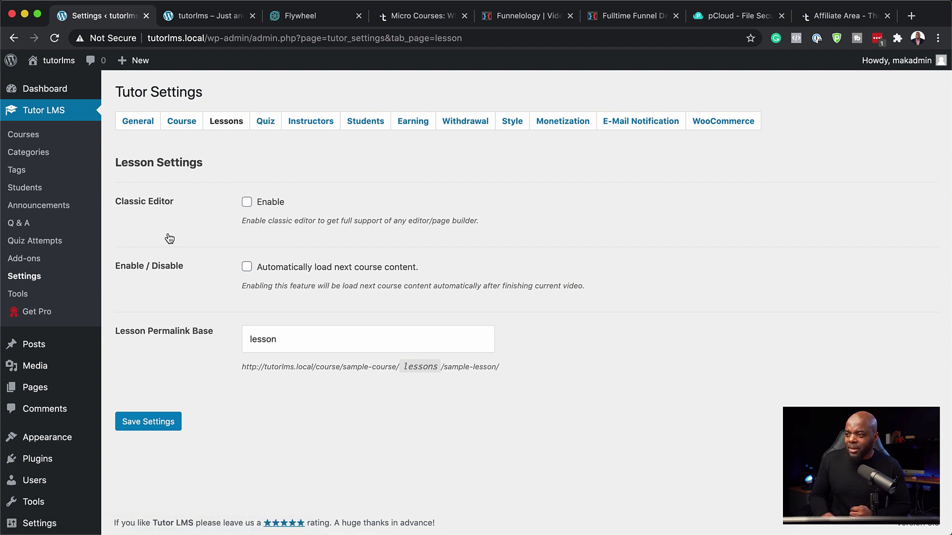
left_click(267, 123)
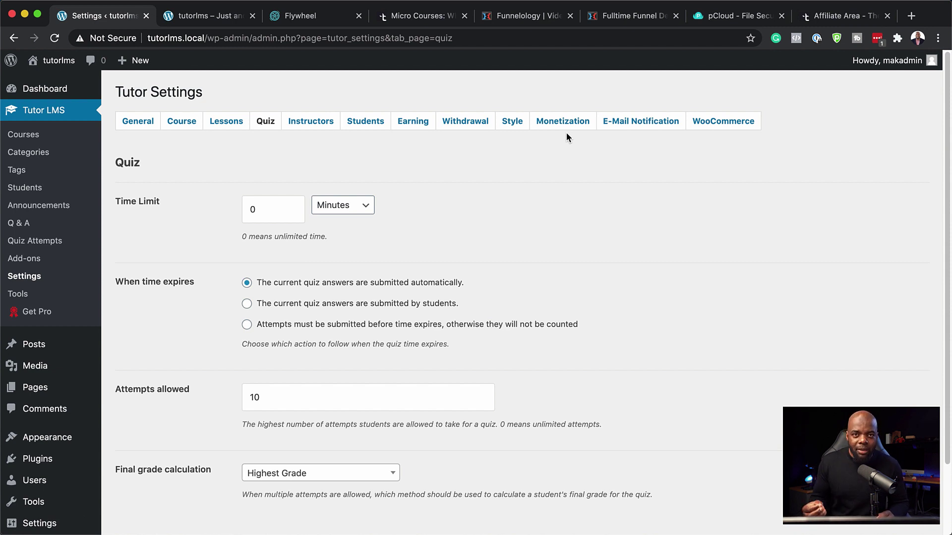
Step: Open the Style tab and save it with the default Primary Color and other colours
left_click(510, 125)
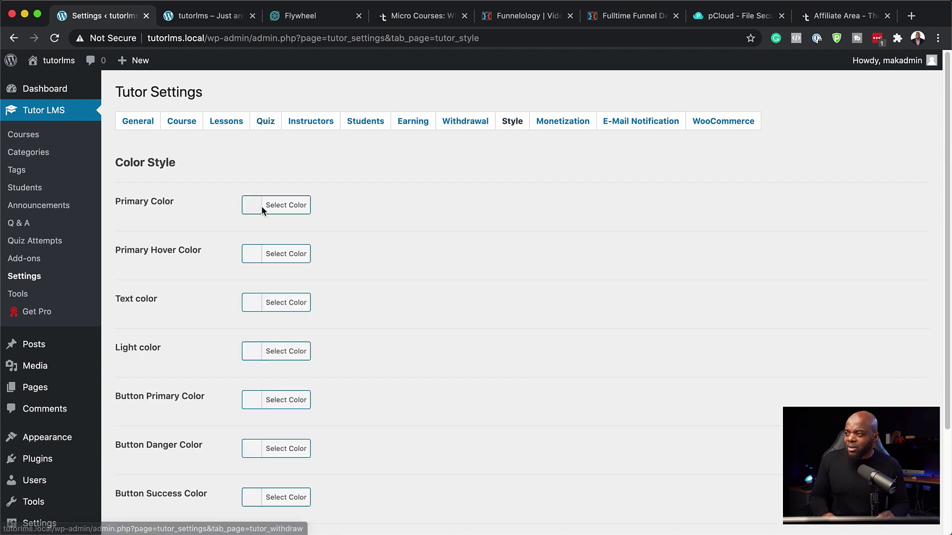
scroll(415, 275, "down", 5)
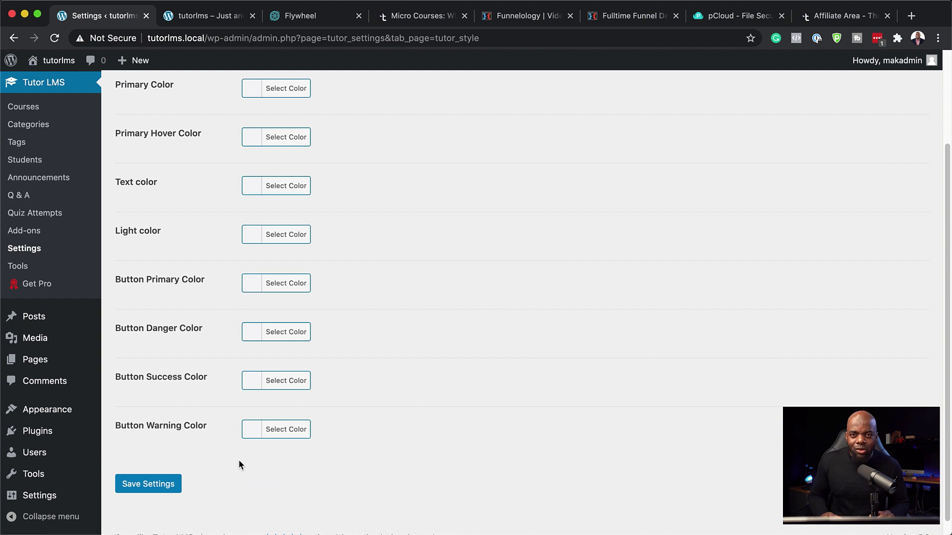
scroll(415, 442, "up", 5)
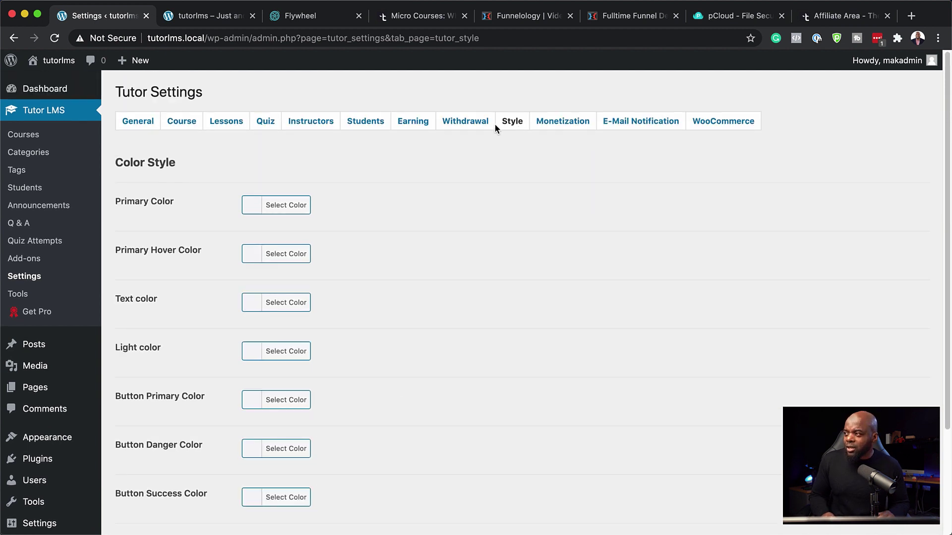
scroll(485, 259, "down", 5)
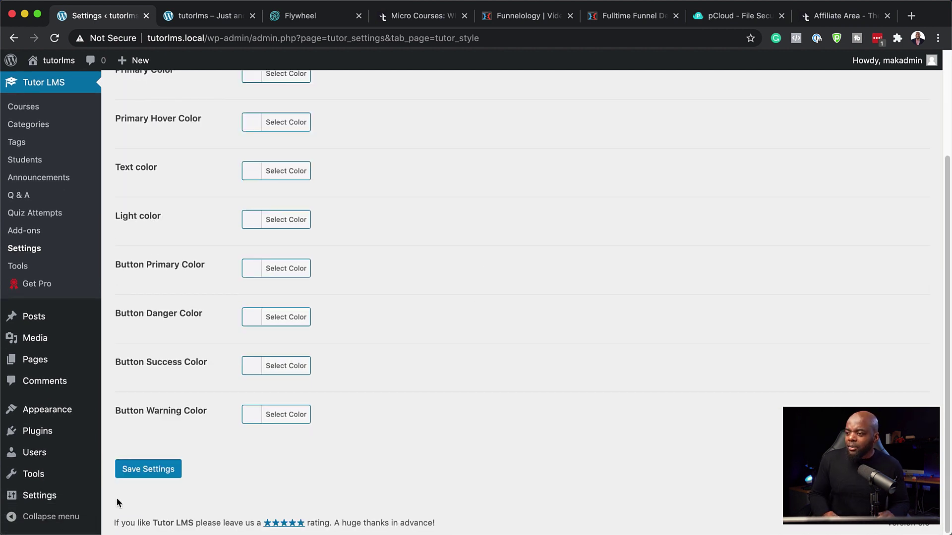
left_click(143, 469)
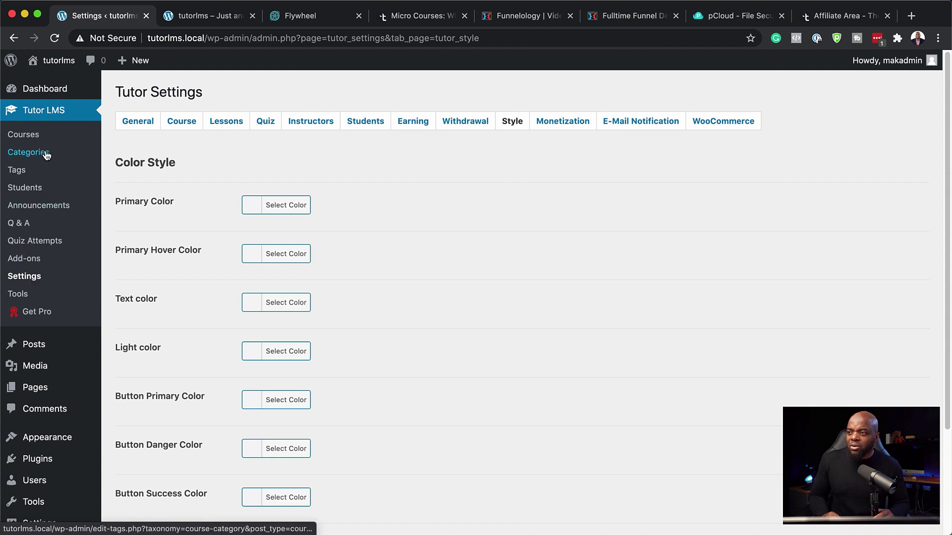
Step: Browse the Announcements, Students and Quiz Attempts pages, finishing on Add-ons
left_click(36, 205)
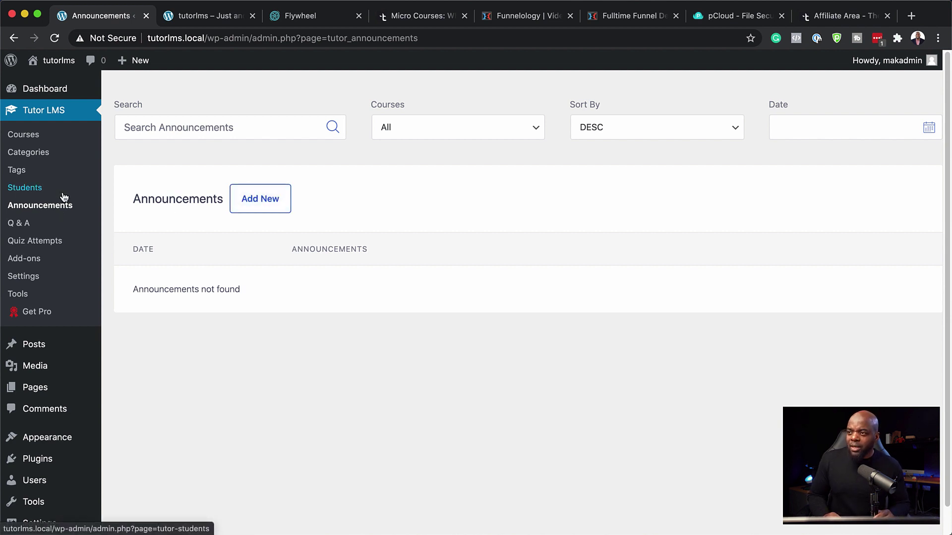
left_click(31, 189)
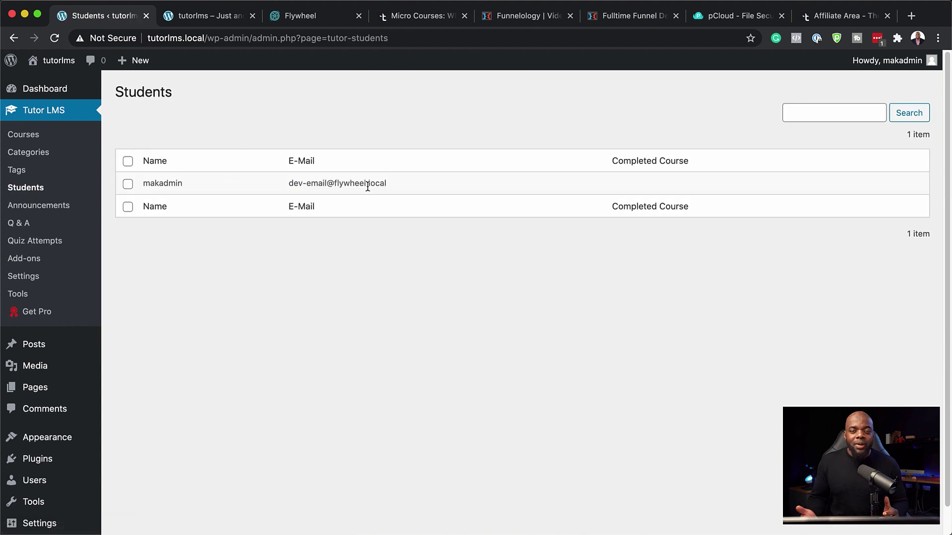
left_click(54, 246)
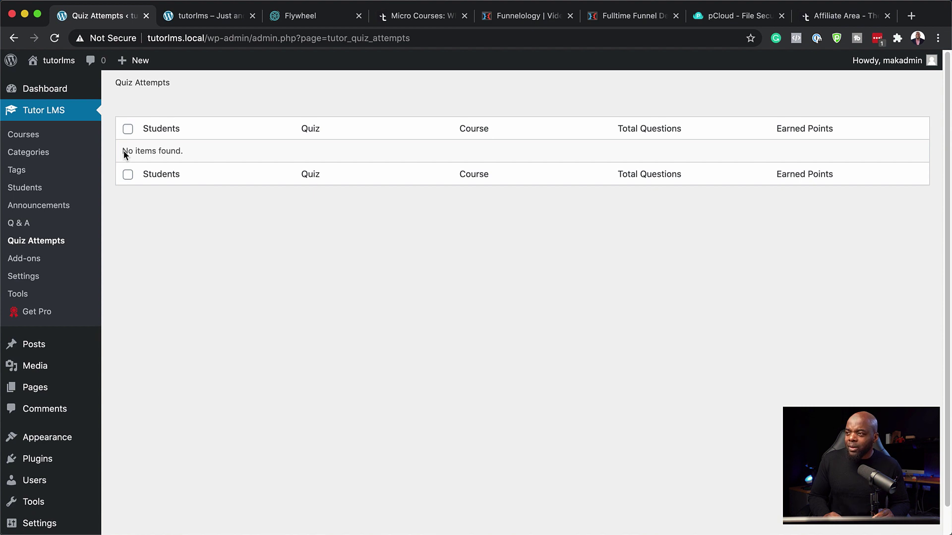
left_click(38, 259)
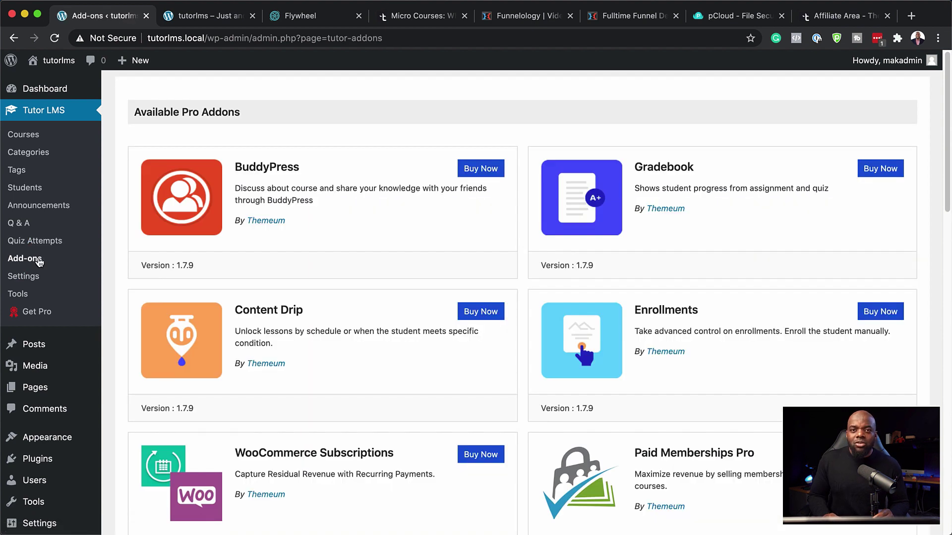